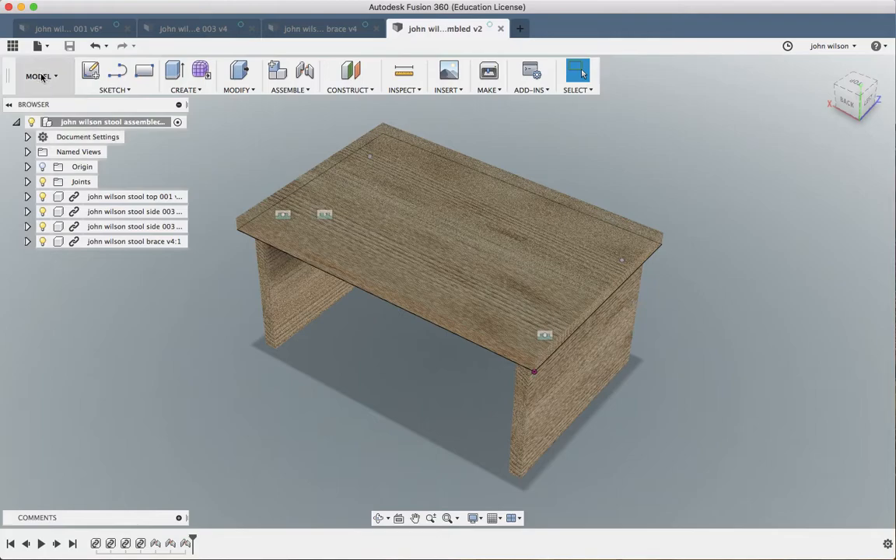
Step: Show the project's design files and switch to the stool top part
left_click(12, 48)
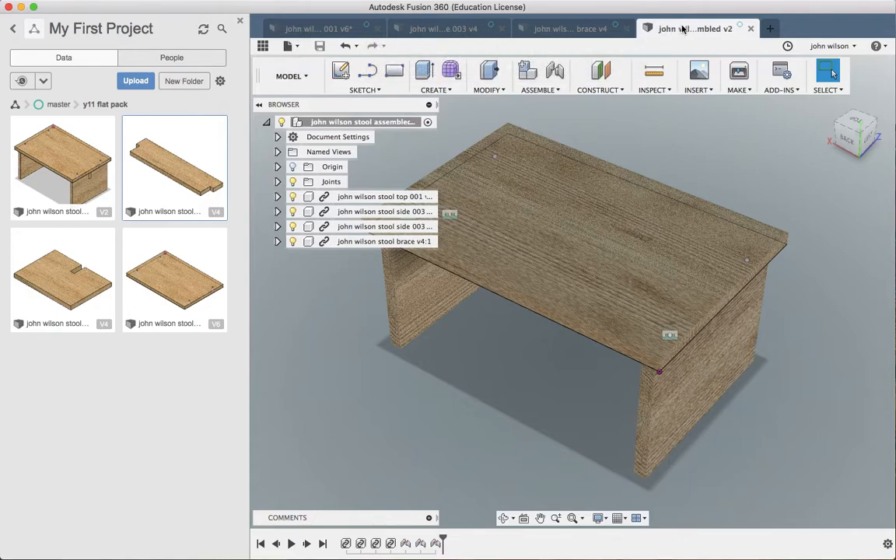
left_click(319, 29)
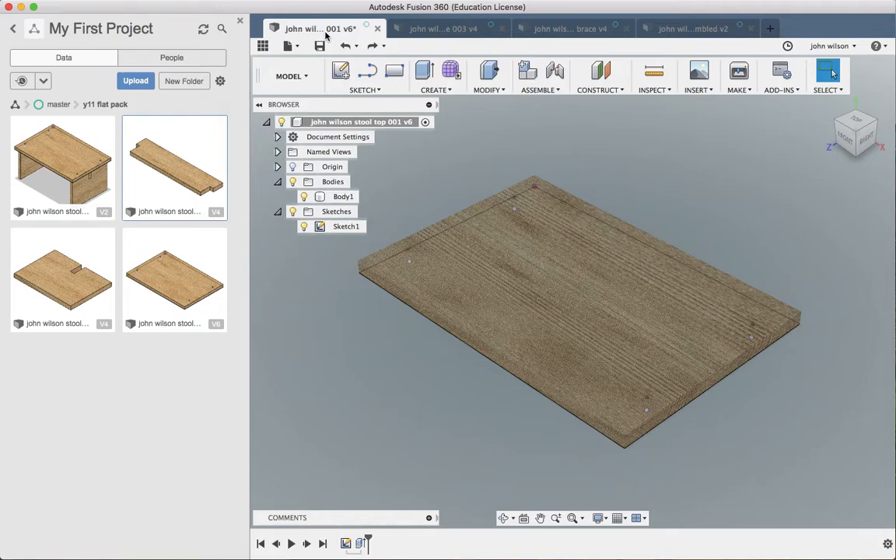
left_click(600, 282)
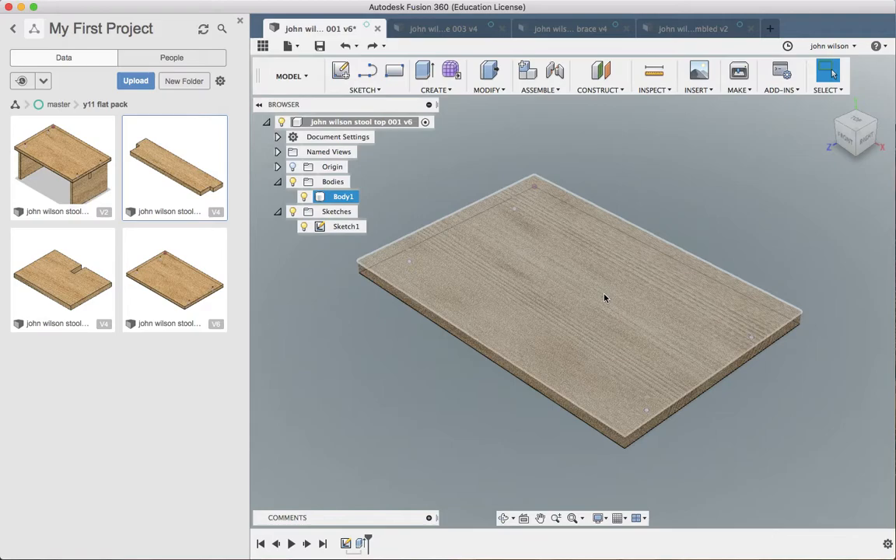
left_click(687, 206)
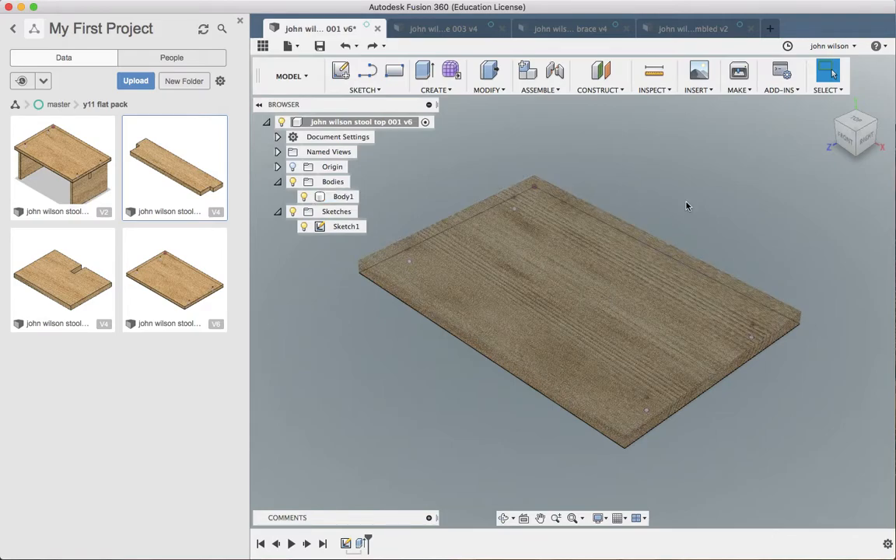
left_click(605, 258)
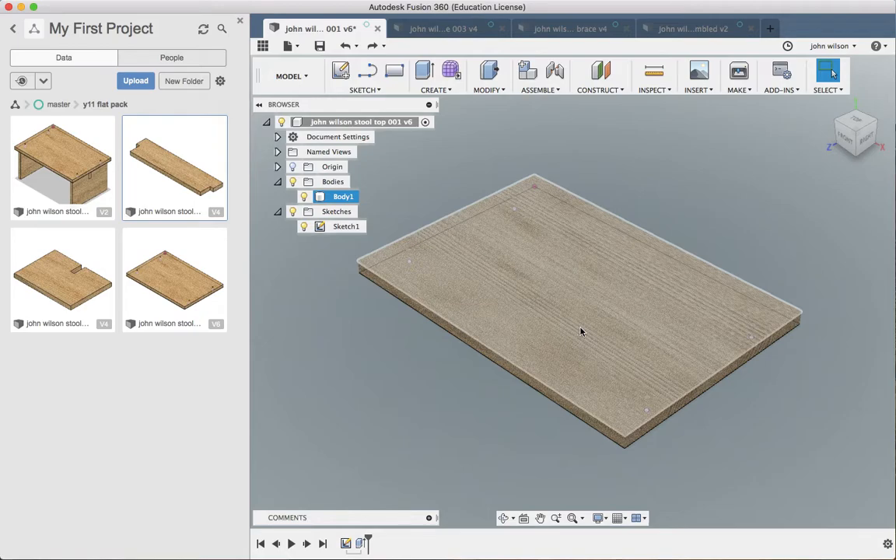
left_click(662, 200)
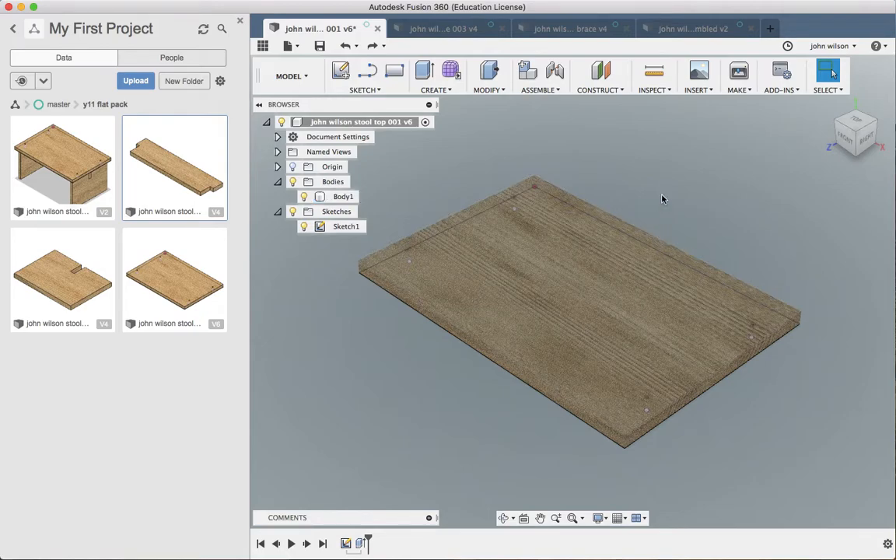
Step: Apply the Paint - Enamel Glossy (Red) appearance to the stool top body and save the part with the version description User Saved
left_click(487, 90)
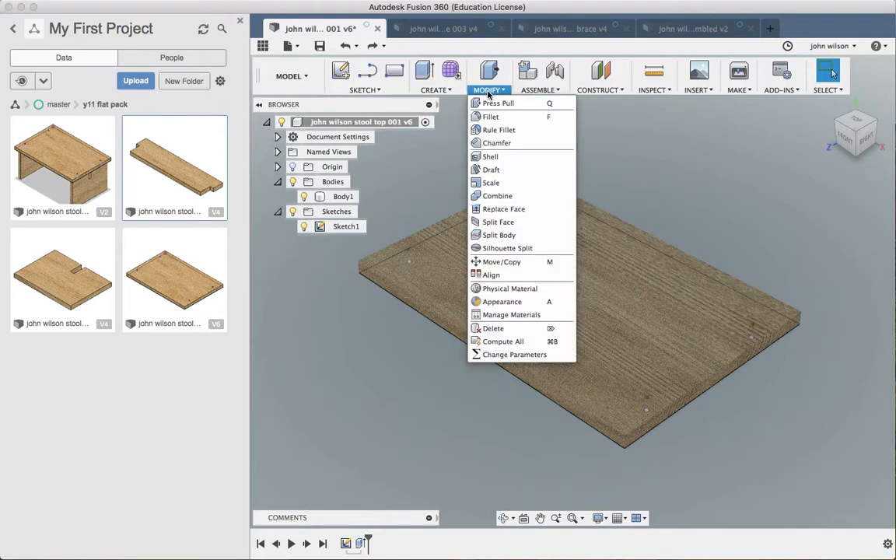
left_click(510, 303)
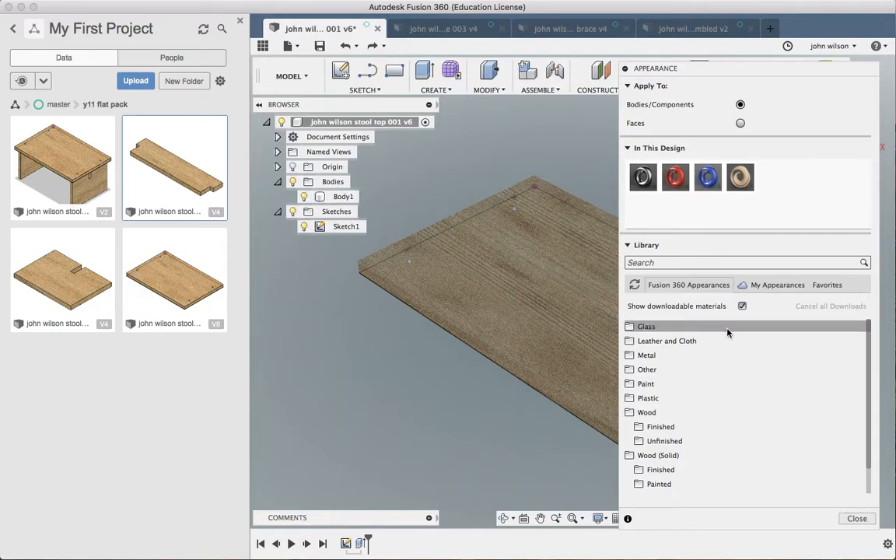
scroll(727, 332, "down", 2)
left_click(644, 355)
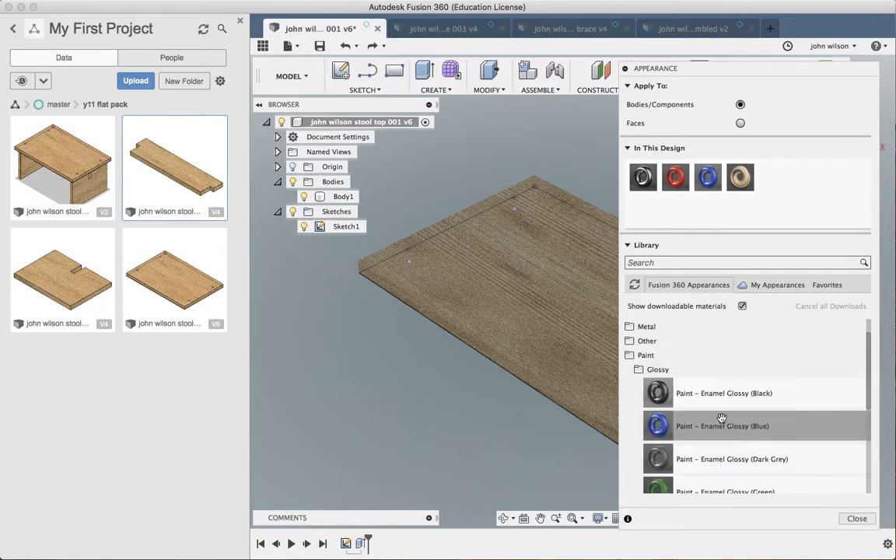
scroll(715, 417, "down", 5)
scroll(722, 418, "down", 2)
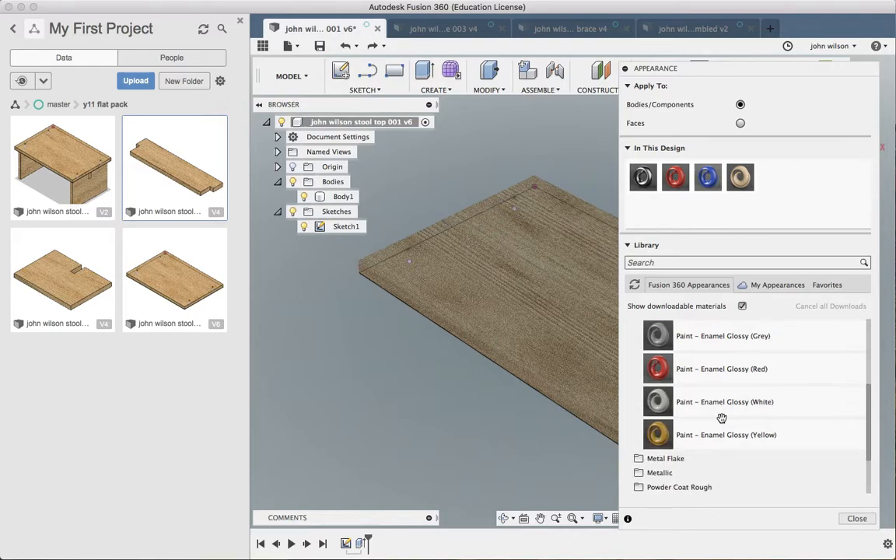
scroll(721, 418, "up", 2)
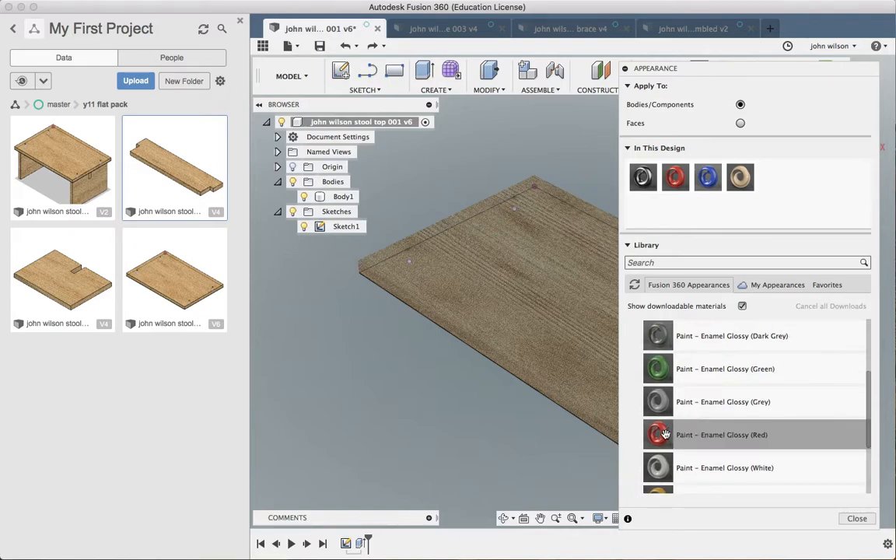
mouse_move(664, 434)
left_mouse_down()
mouse_move(594, 384)
mouse_move(530, 282)
left_mouse_up()
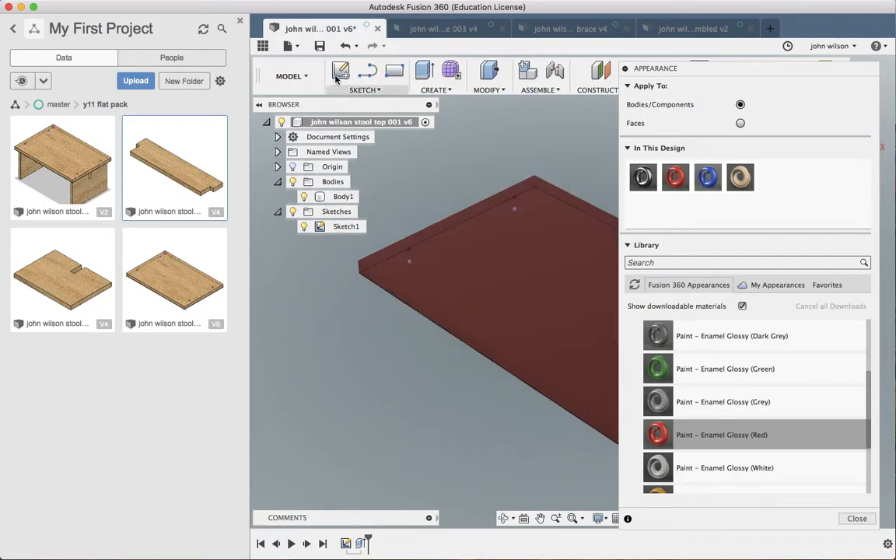
left_click(319, 47)
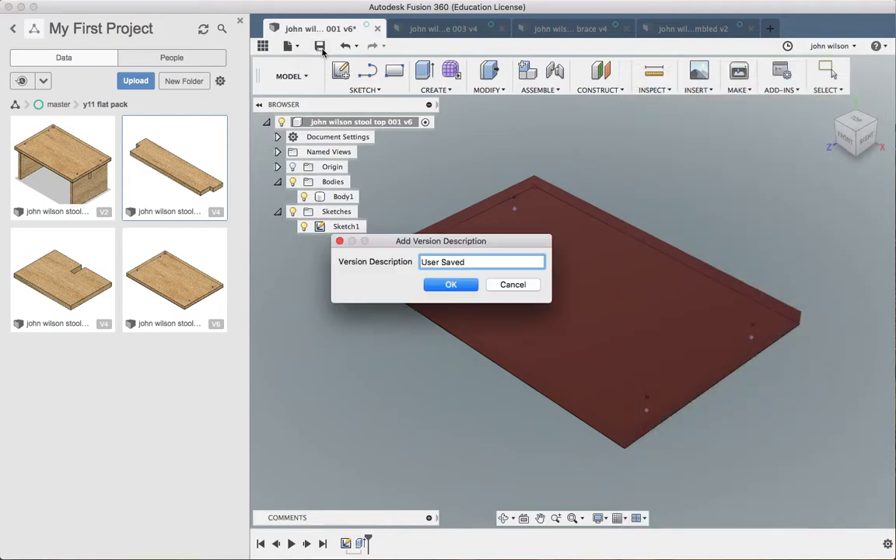
left_click(451, 285)
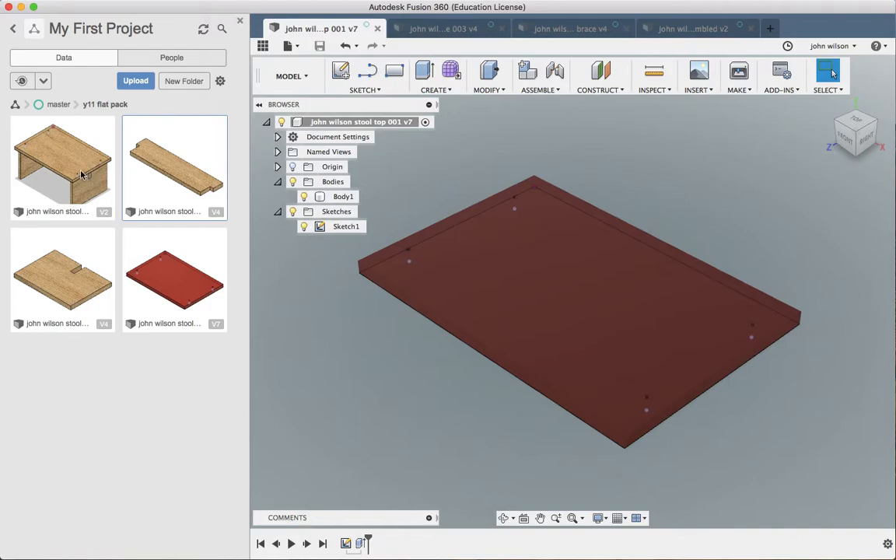
Step: Update the outdated stool top link in the stool assembly design and save the assembly
left_click(675, 29)
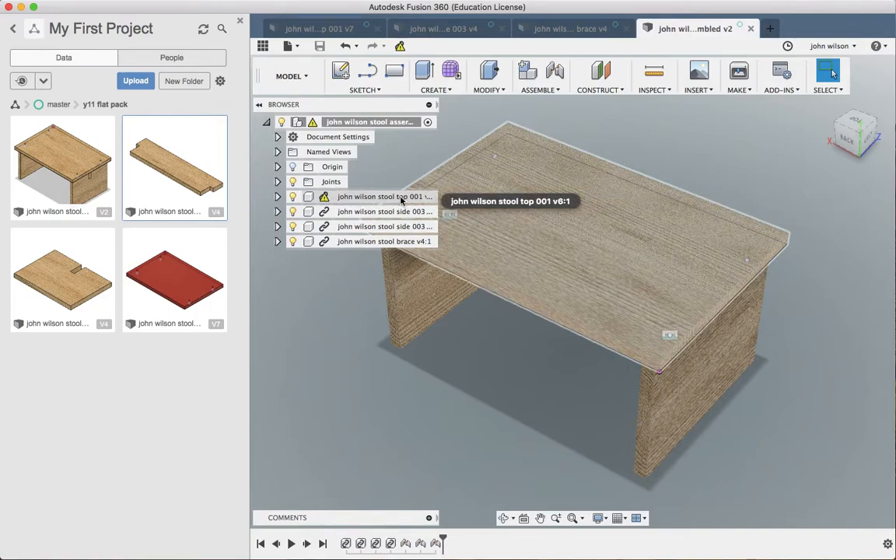
left_click(400, 48)
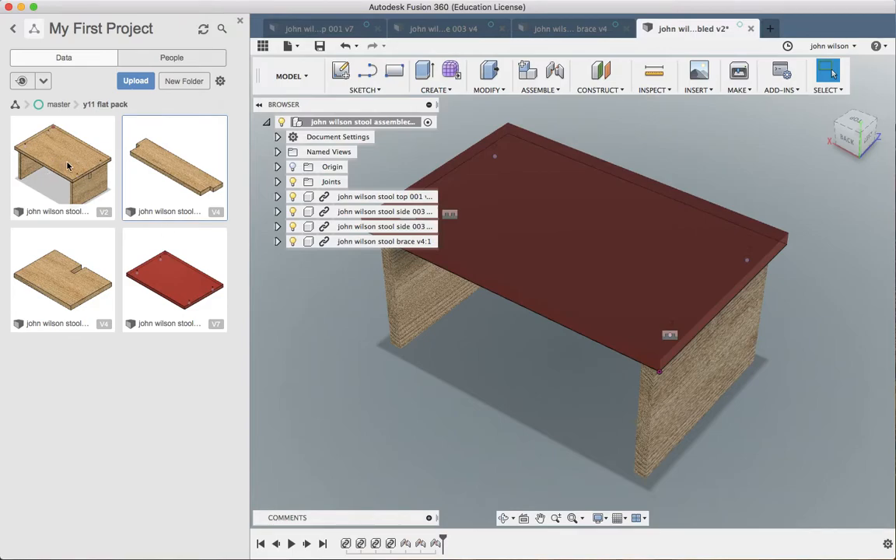
left_click(320, 46)
left_click(461, 287)
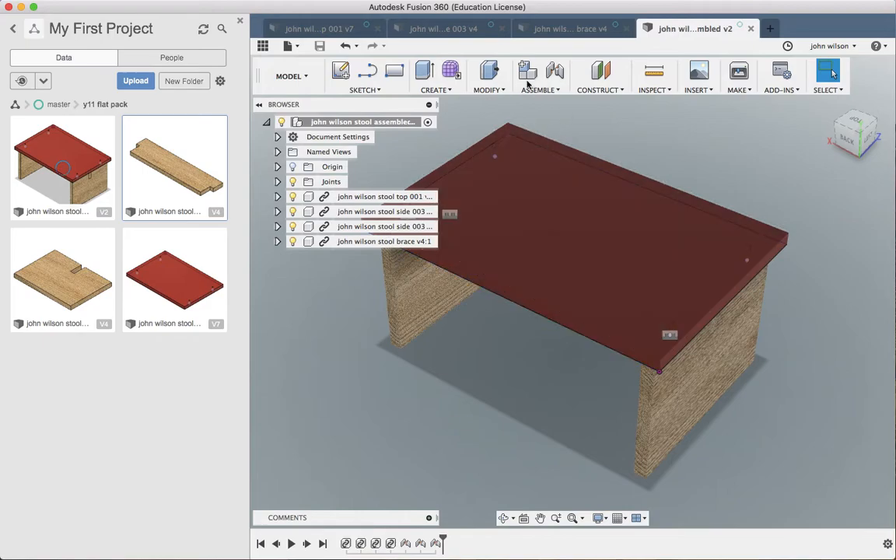
Step: Apply the finished wood appearance Bamboo Light - Semigloss to the stool side part and save it as a new version
left_click(449, 30)
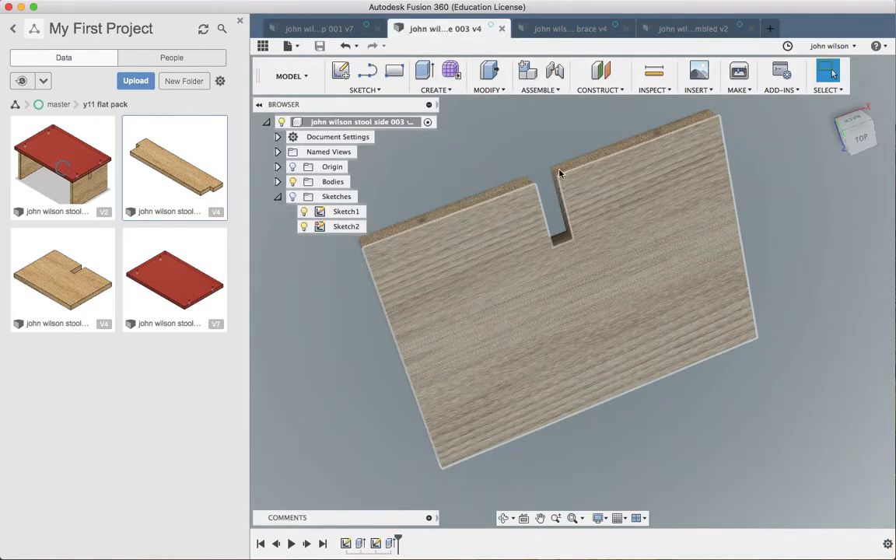
left_click(537, 90)
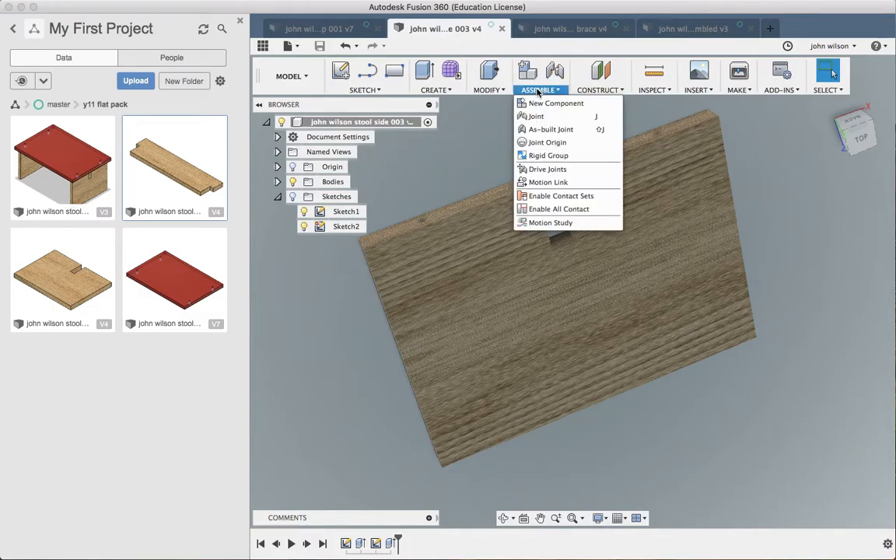
left_click(489, 91)
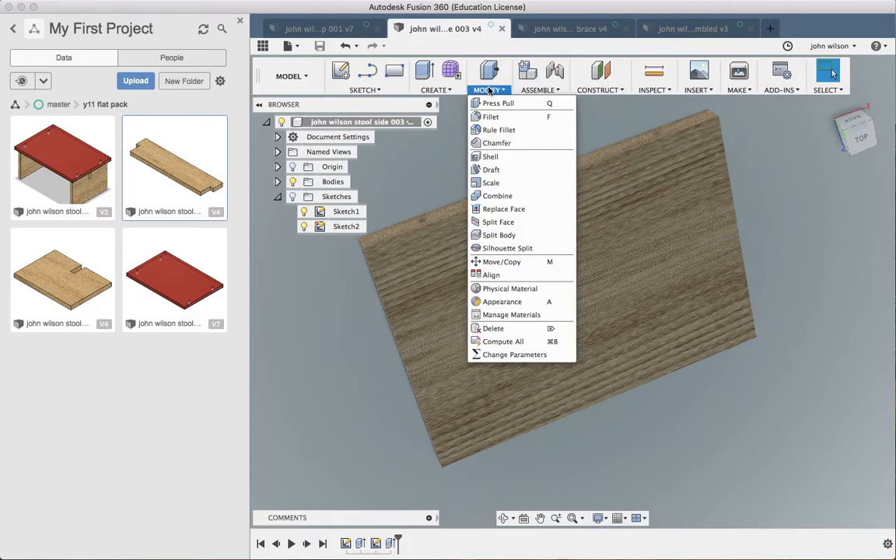
left_click(500, 302)
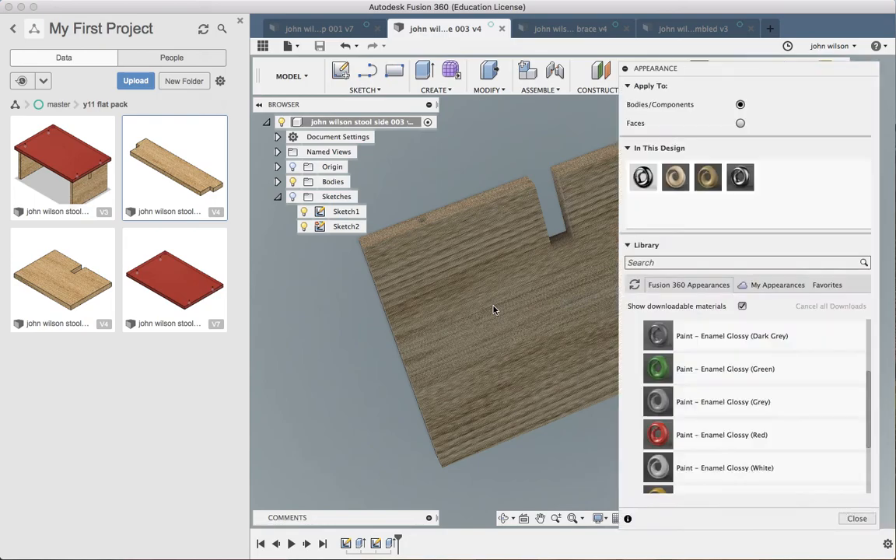
scroll(666, 362, "up", 5)
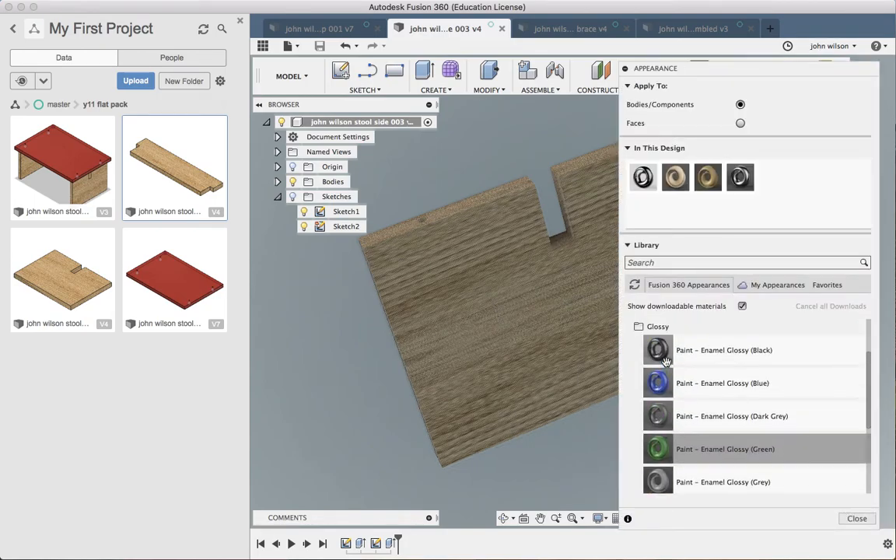
left_click(644, 356)
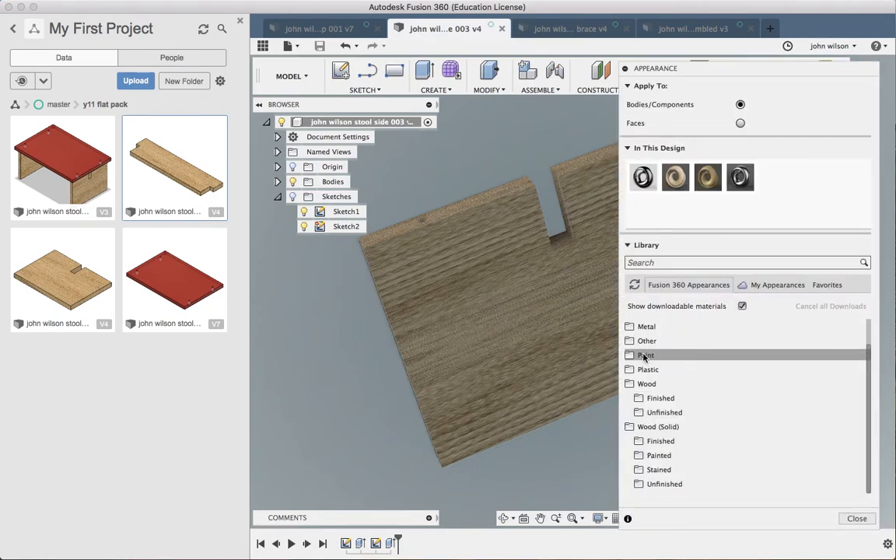
left_click(657, 440)
left_click(657, 441)
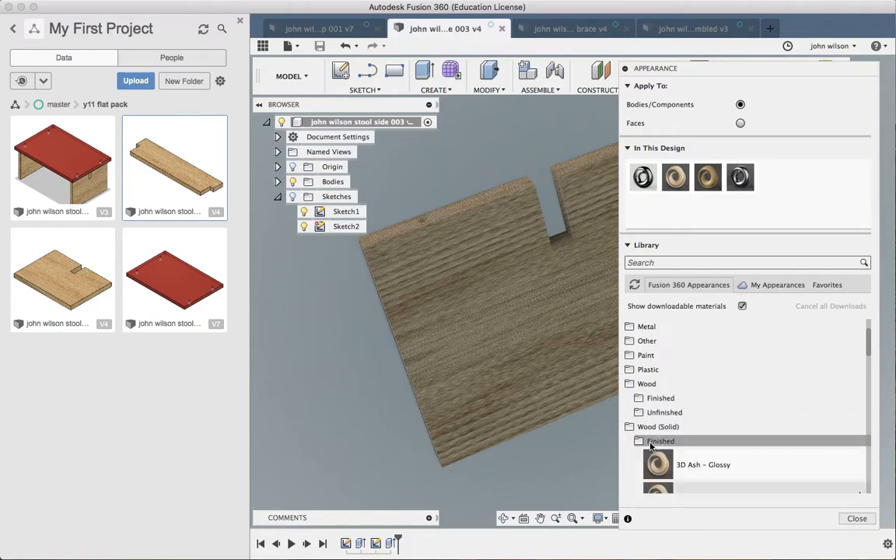
left_click(660, 398)
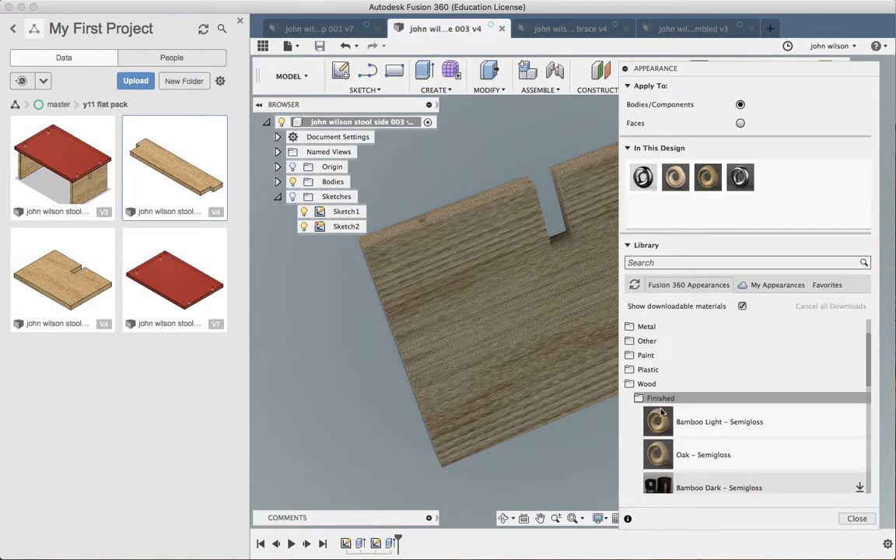
left_click(658, 419)
left_click_drag(658, 420, 565, 342)
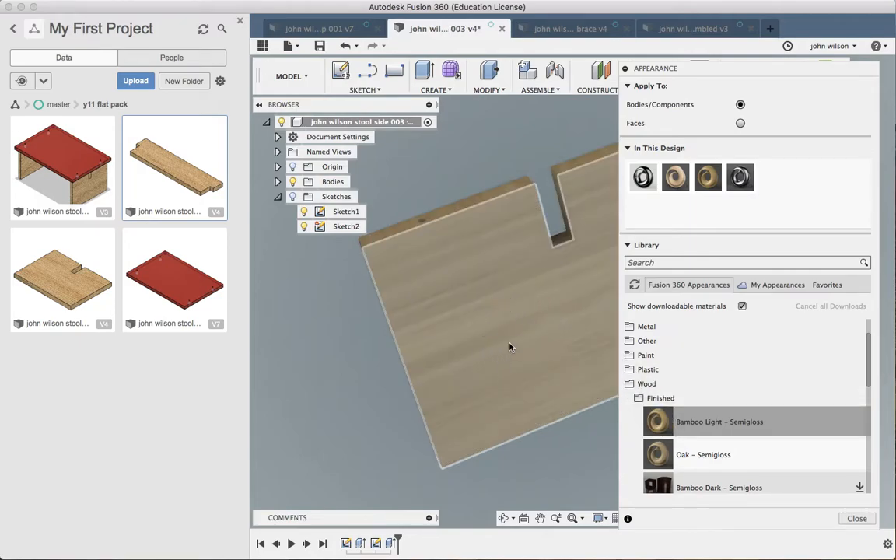
left_click(413, 150)
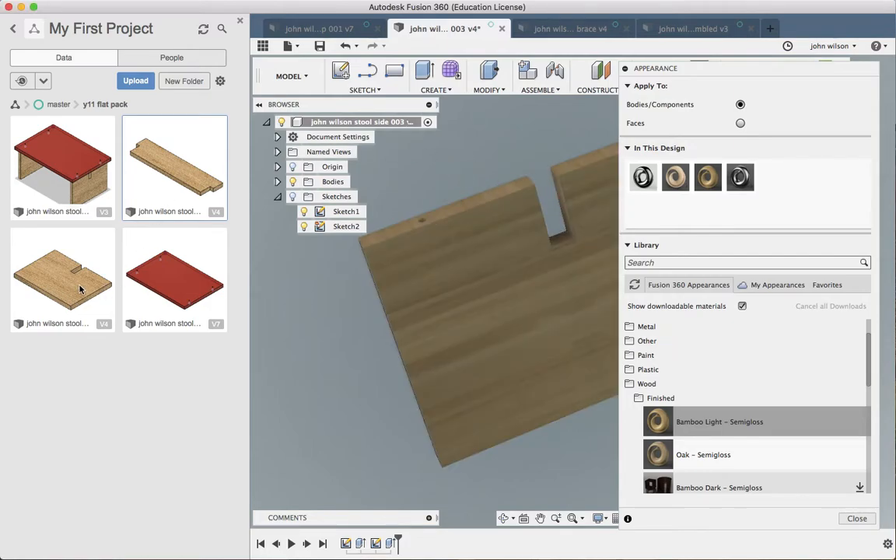
left_click(320, 46)
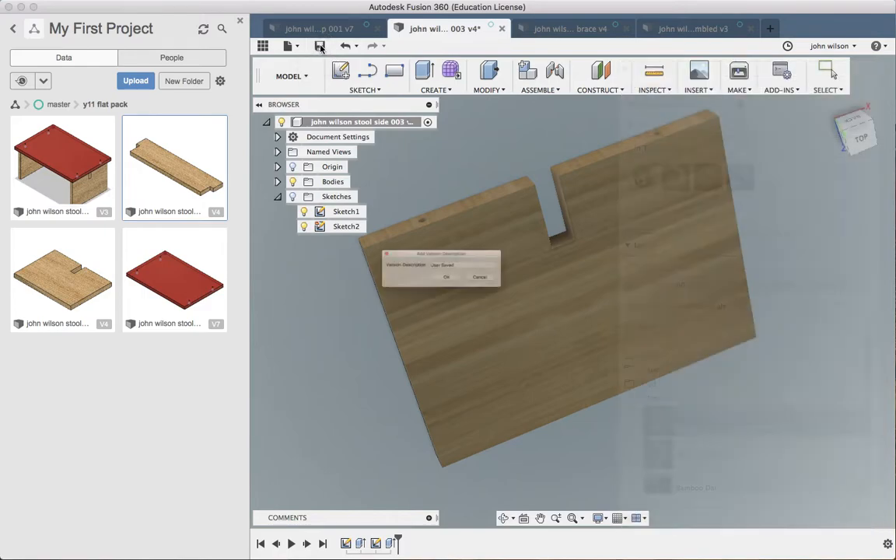
left_click(459, 285)
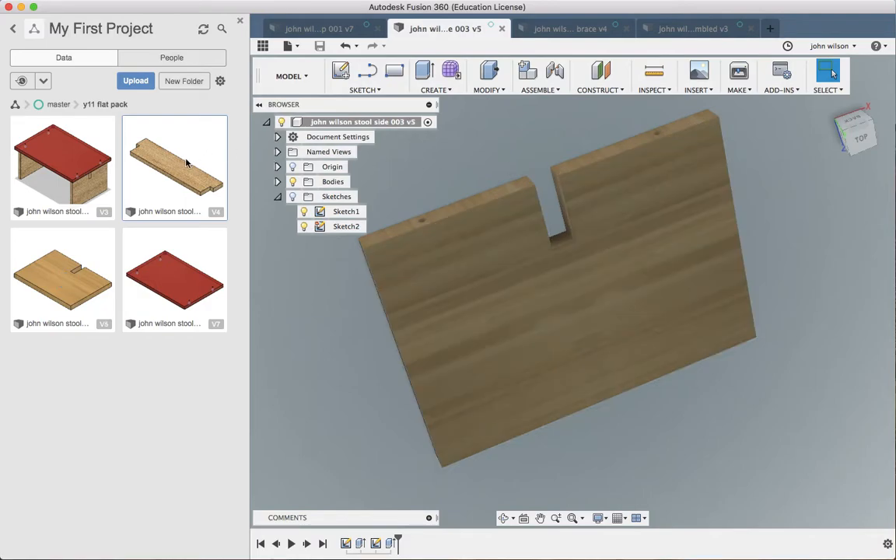
Step: Apply the Bamboo Light - Semigloss appearance to the stool brace part and save it as a new version
left_click(577, 31)
left_click(492, 90)
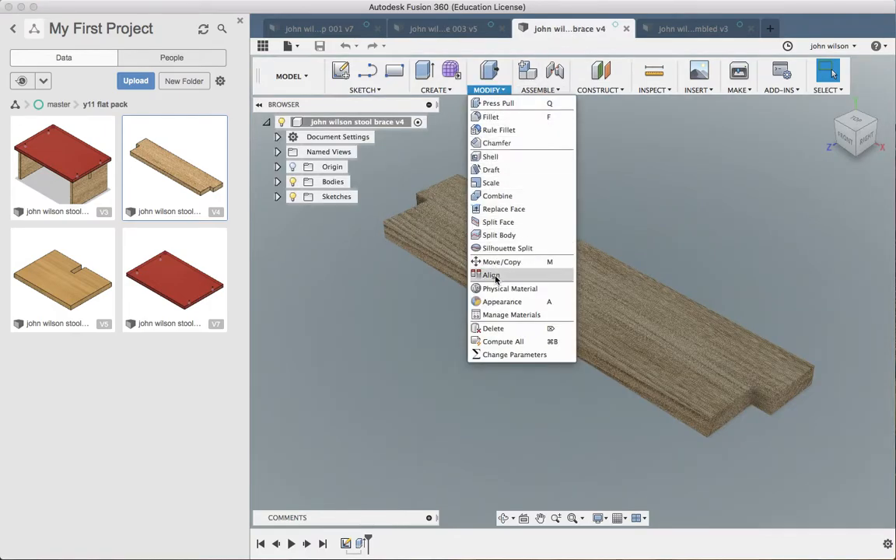
left_click(500, 303)
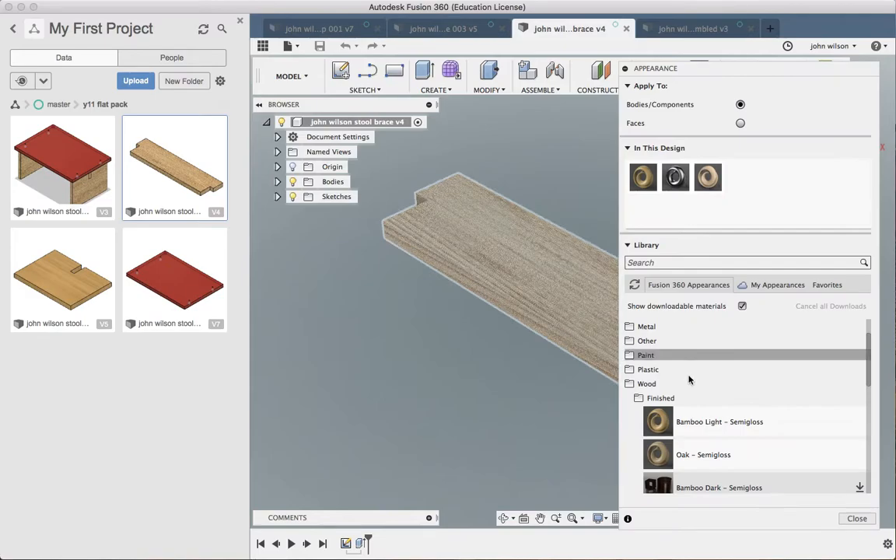
left_click_drag(711, 423, 577, 290)
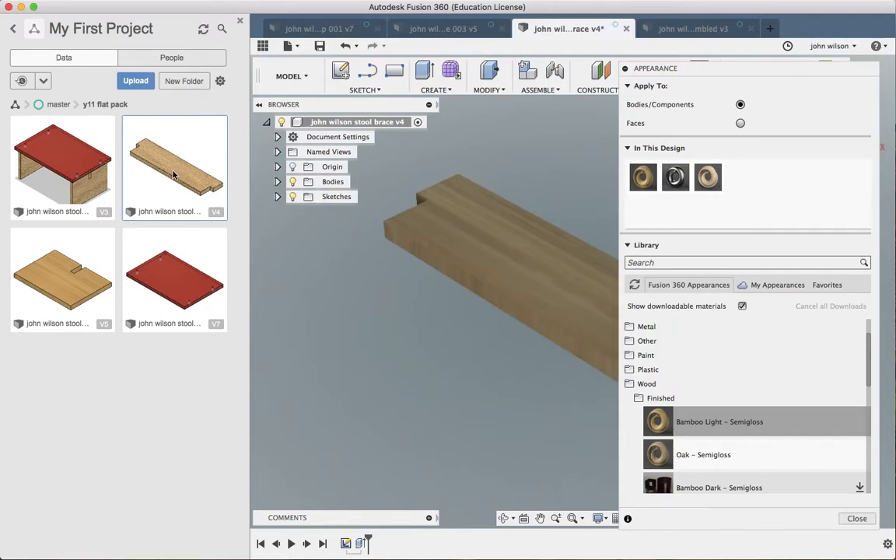
left_click(318, 47)
left_click(459, 286)
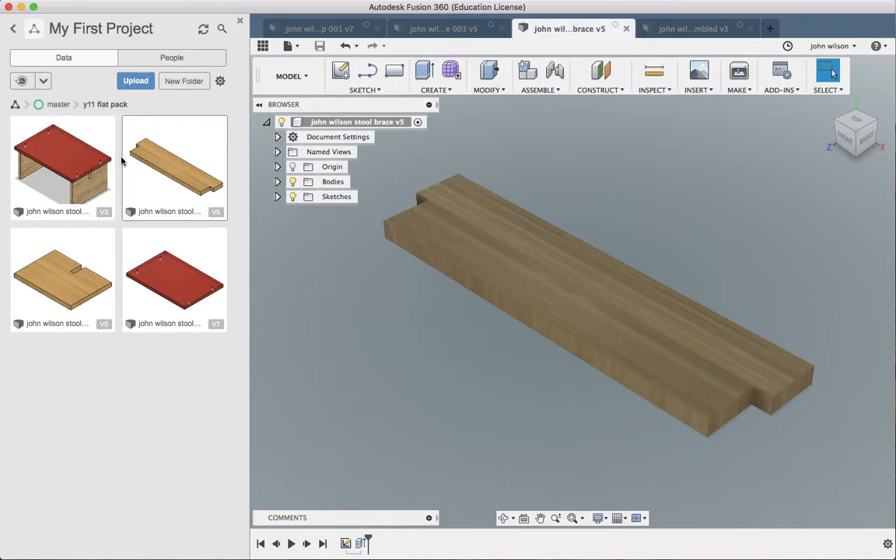
Step: Update the outdated side and brace links in the stool assembly and save it with the version description User Saved
left_click(684, 30)
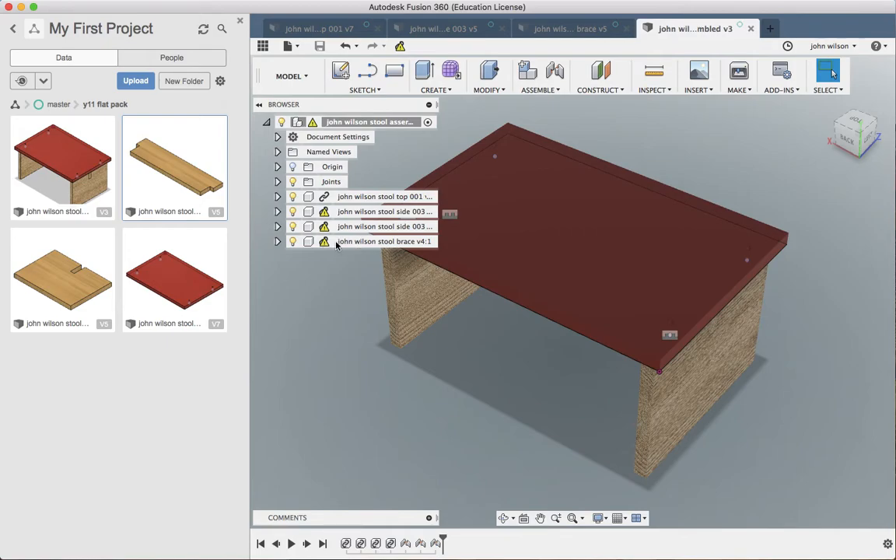
left_click(400, 48)
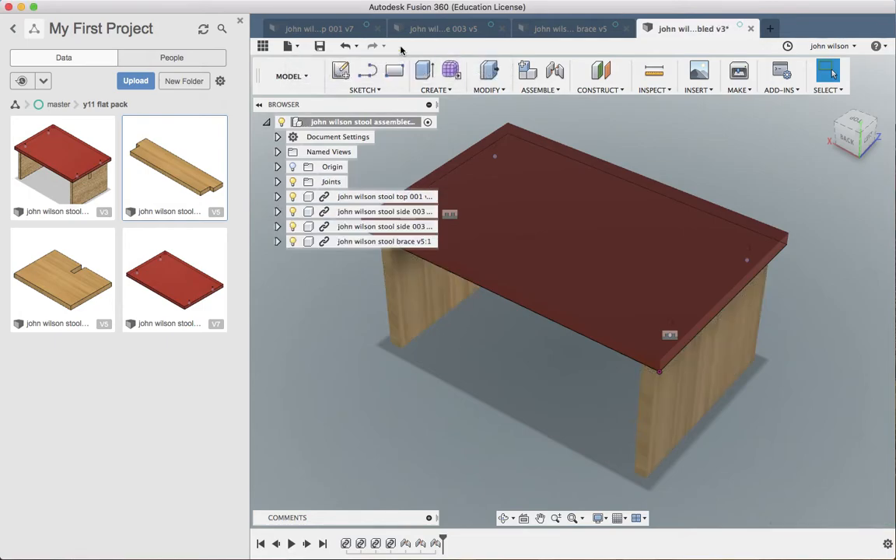
left_click(503, 518)
left_click_drag(475, 480, 236, 278)
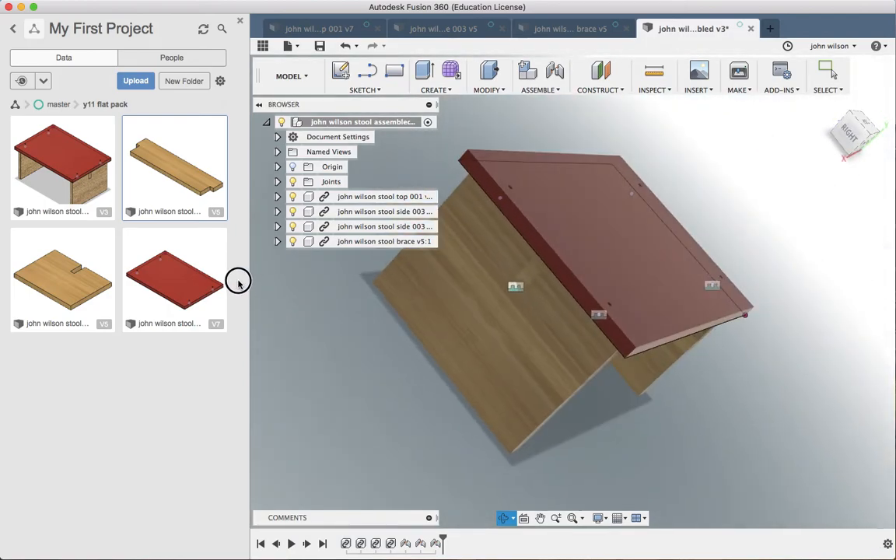
left_click_drag(531, 252, 683, 288)
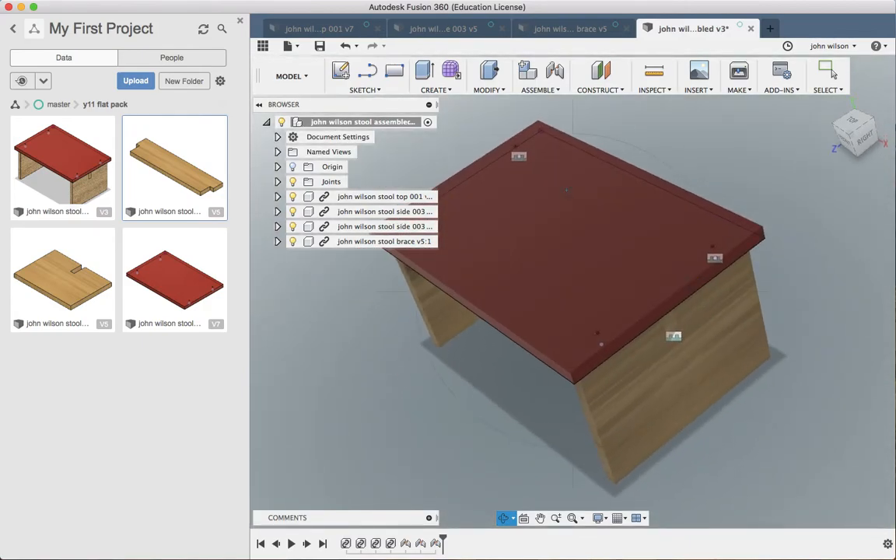
left_click(320, 47)
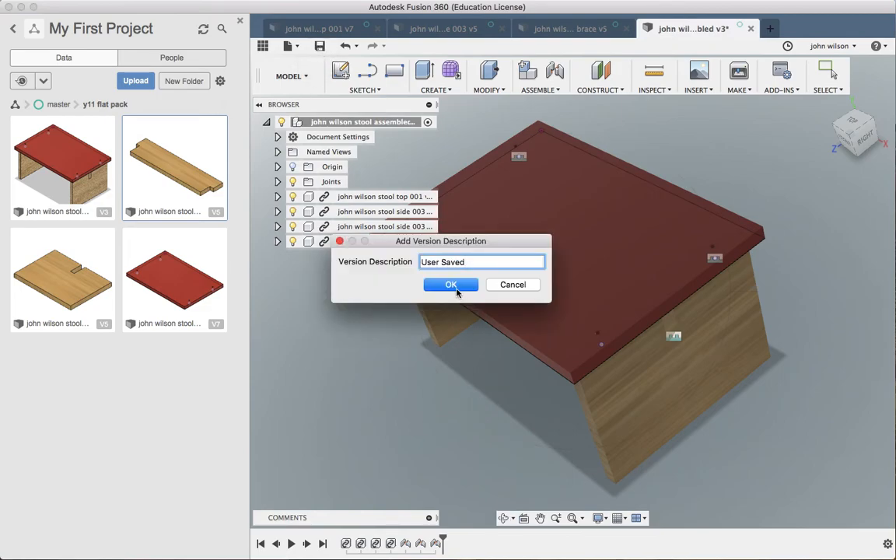
left_click(451, 285)
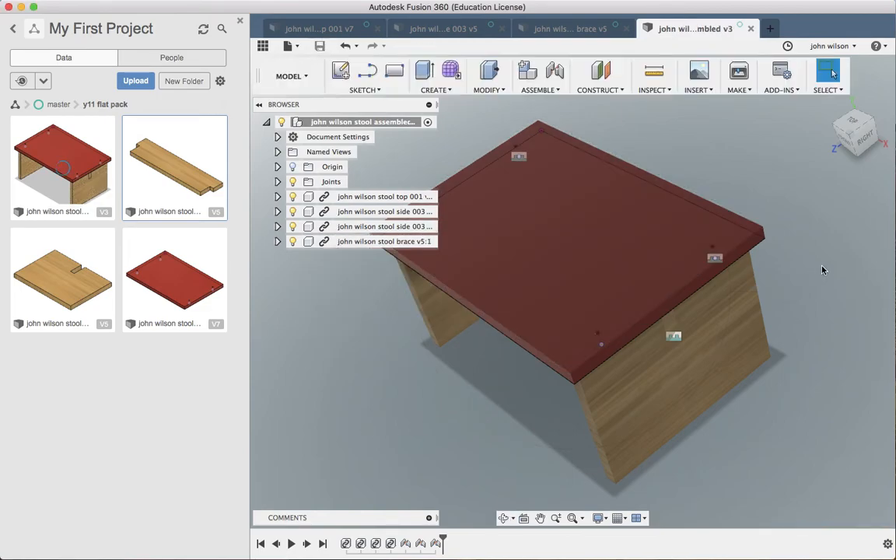
mouse_move(783, 2)
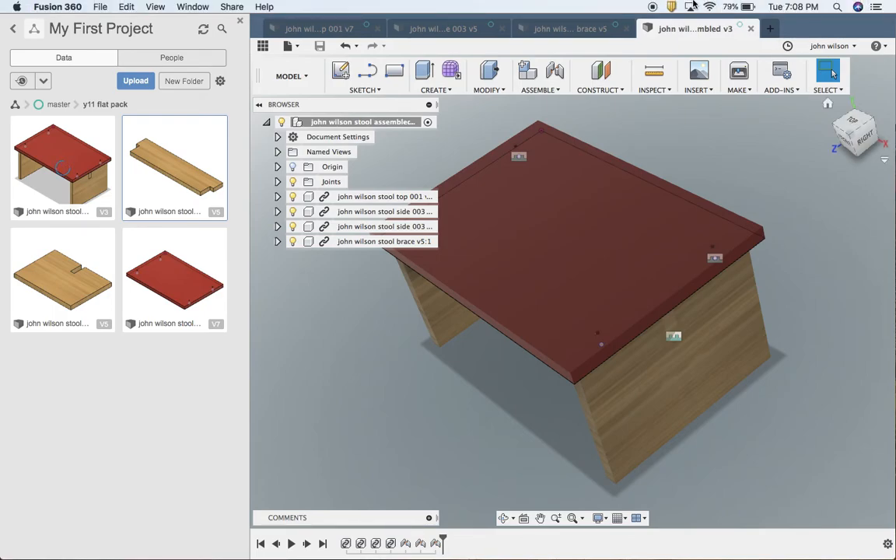